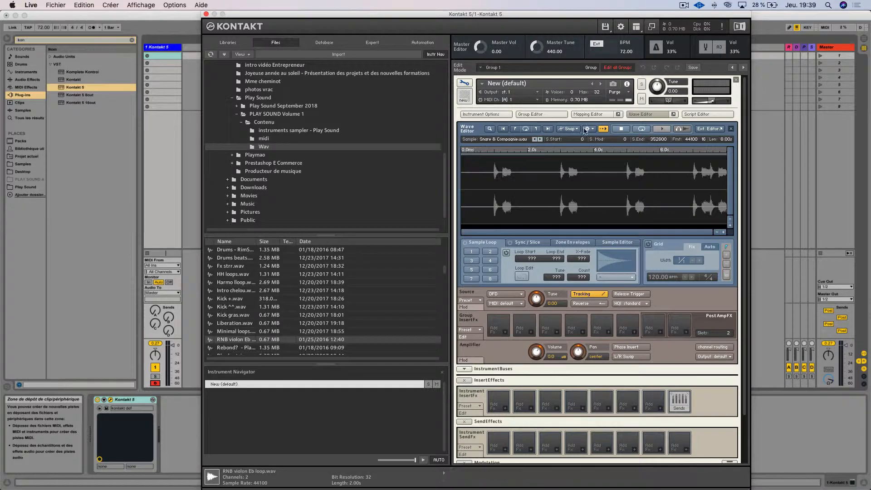
Step: Toggle the Mapping Editor and Wave Editor views of the instrument, leaving only the Wave Editor open
{"action": "left_click", "coordinate": [587, 114]}
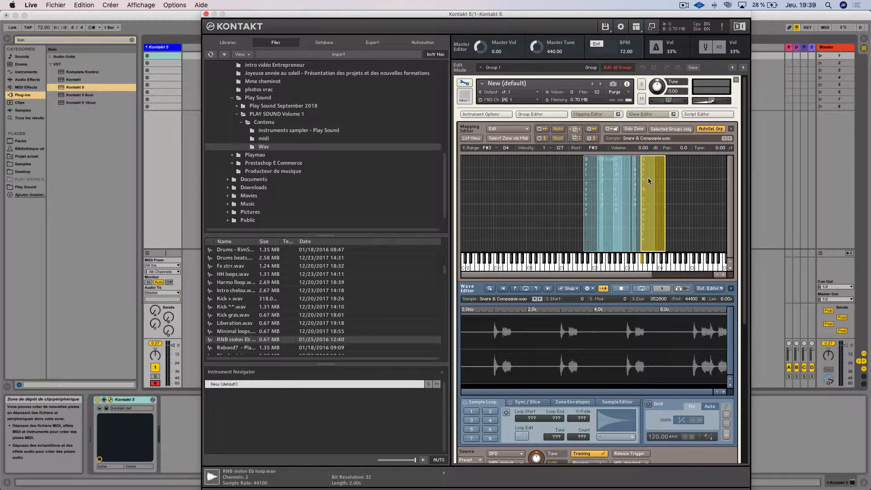
{"action": "left_click", "coordinate": [640, 114]}
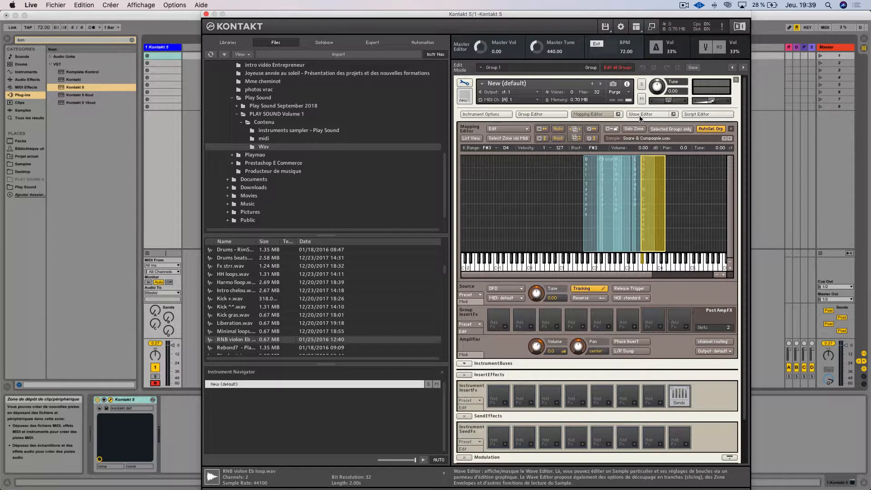
{"action": "left_click", "coordinate": [589, 114]}
{"action": "left_click", "coordinate": [657, 112]}
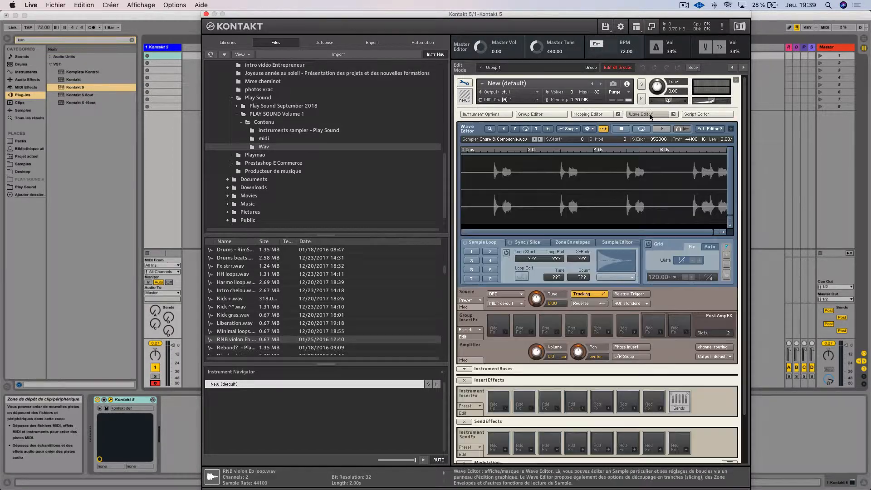
Step: Step through the samples to Chords epic delay.wav in the Wave Editor and hide the Browser
{"action": "left_click", "coordinate": [533, 139]}
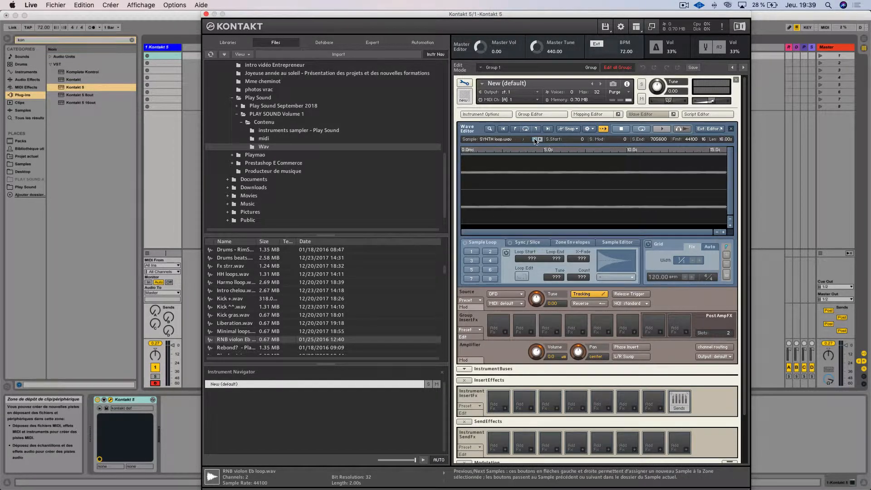
{"action": "left_click", "coordinate": [533, 139]}
{"action": "left_click", "coordinate": [534, 140]}
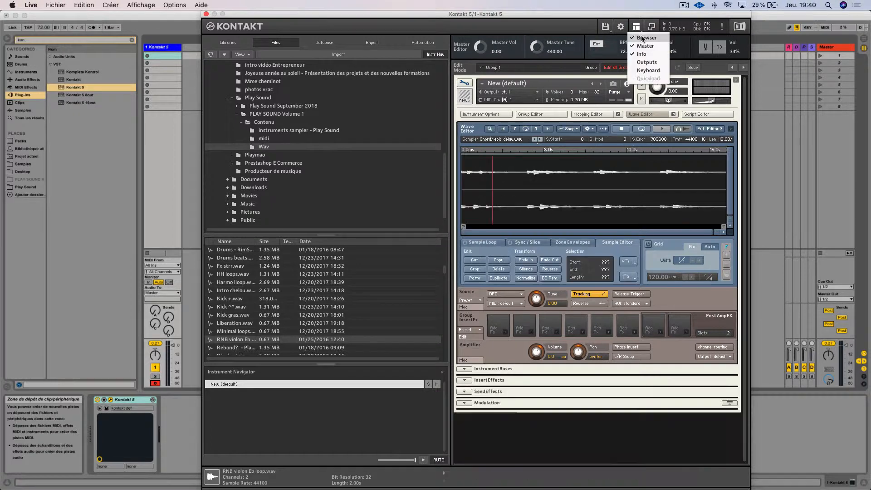
{"action": "left_click", "coordinate": [639, 41]}
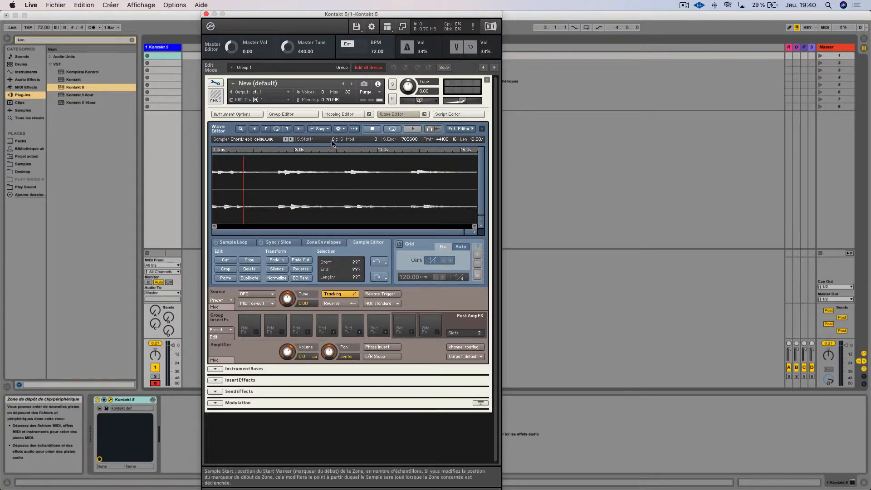
Step: Move the sample's start to 167933 and its end to about 611050, and play the trimmed sample
{"action": "left_click_drag", "start_coordinate": [333, 141], "coordinate": [292, 172]}
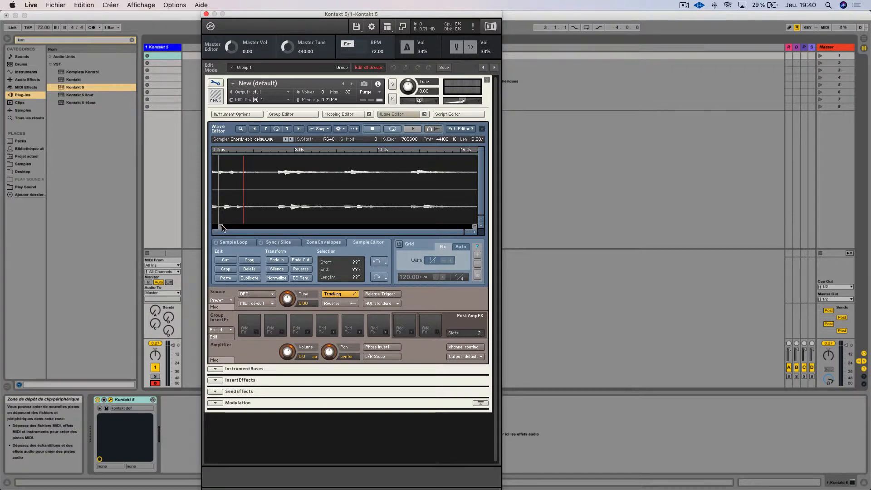
{"action": "left_click_drag", "start_coordinate": [223, 228], "coordinate": [279, 227]}
{"action": "left_click_drag", "start_coordinate": [379, 39], "coordinate": [377, 42]}
{"action": "mouse_move", "coordinate": [411, 142]}
{"action": "left_mouse_down"}
{"action": "mouse_move", "coordinate": [379, 219]}
{"action": "mouse_move", "coordinate": [375, 200]}
{"action": "left_mouse_up"}
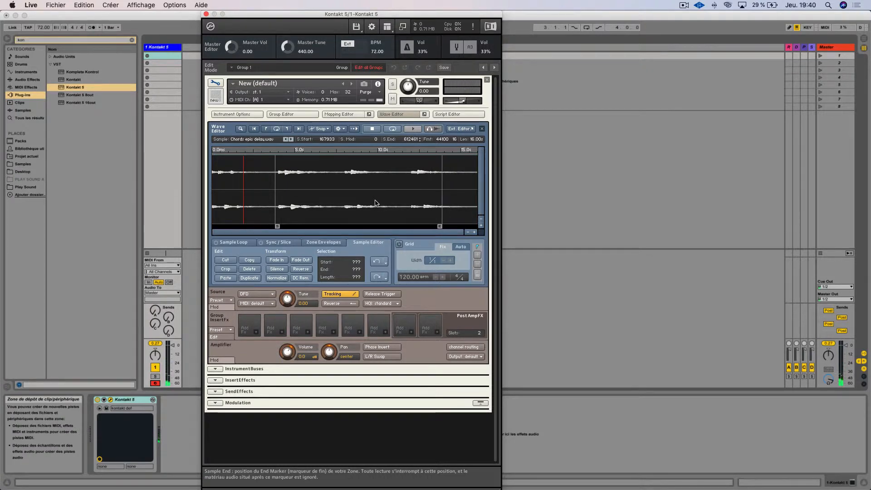
{"action": "left_click", "coordinate": [413, 130]}
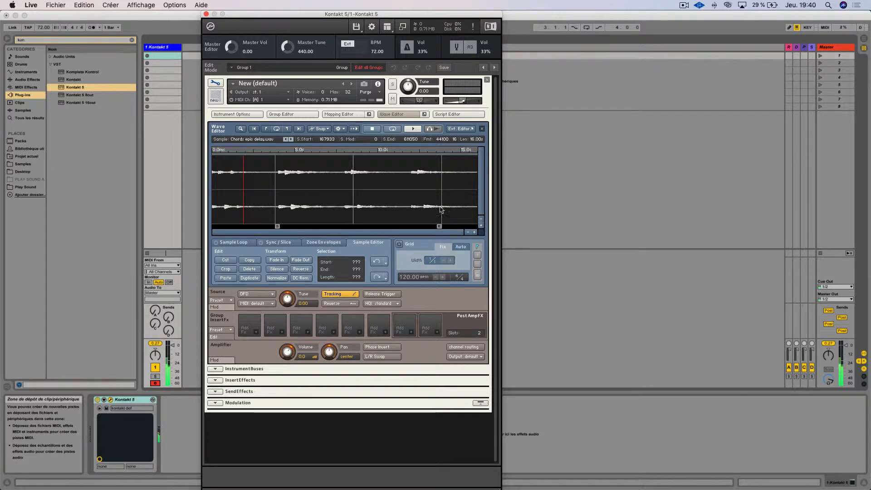
Step: Set the zone's sample end to 531317, its sample start modulation to 15523 and its sample start to 0
{"action": "left_click_drag", "start_coordinate": [412, 139], "coordinate": [396, 195]}
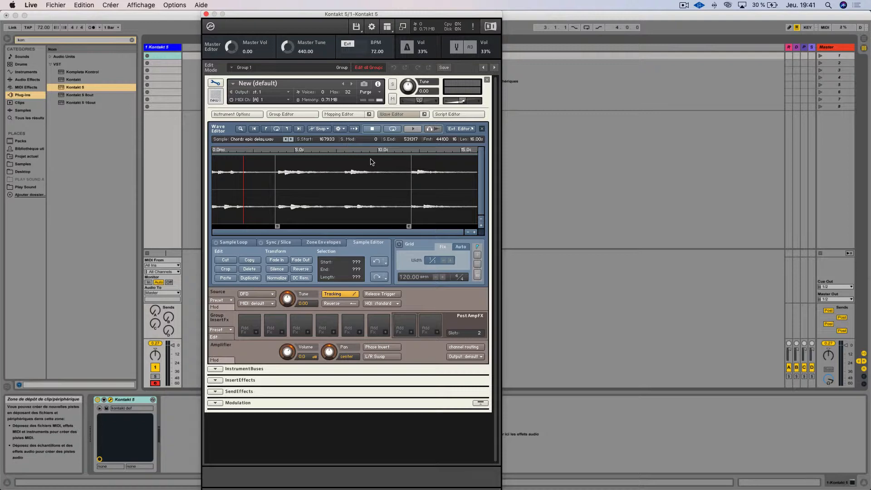
{"action": "left_click_drag", "start_coordinate": [372, 157], "coordinate": [370, 141]}
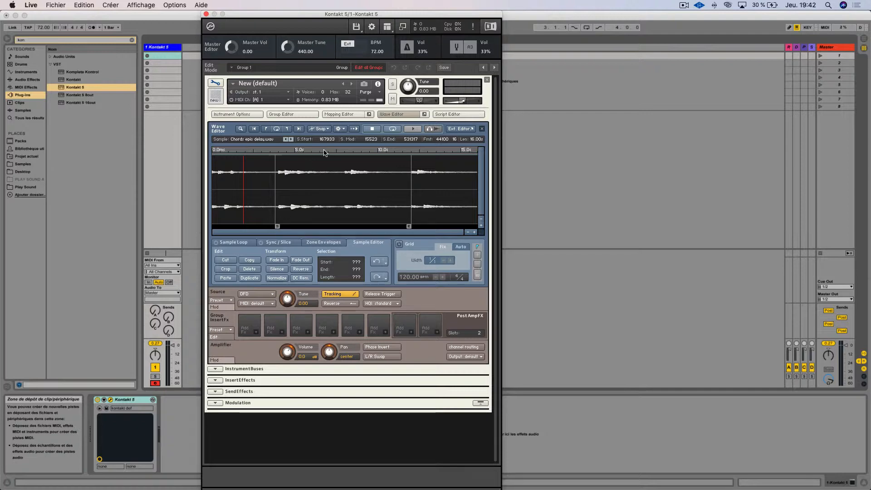
{"action": "left_click_drag", "start_coordinate": [277, 225], "coordinate": [233, 218]}
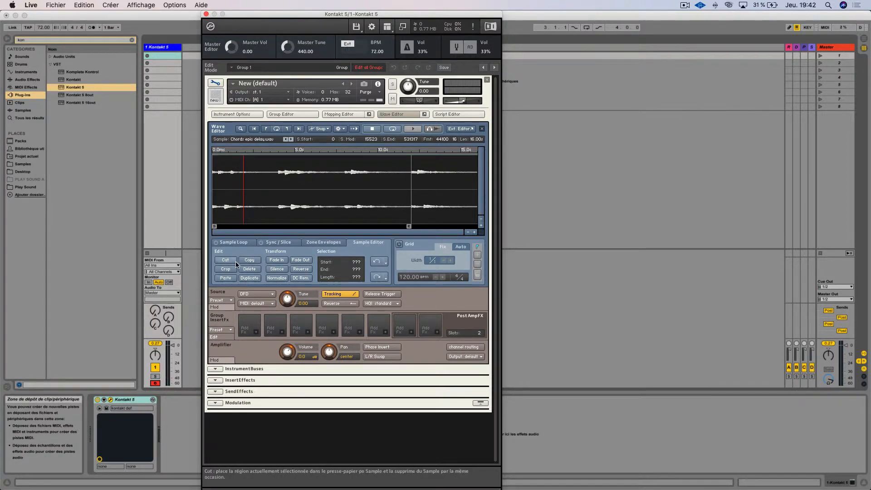
Step: Copy the region from 174725 to 202440, paste it over the region from 302455 to 337400, and crop the sample to the pasted part
{"action": "mouse_move", "coordinate": [289, 181]}
{"action": "left_mouse_down"}
{"action": "mouse_move", "coordinate": [270, 181]}
{"action": "mouse_move", "coordinate": [278, 181]}
{"action": "left_mouse_up"}
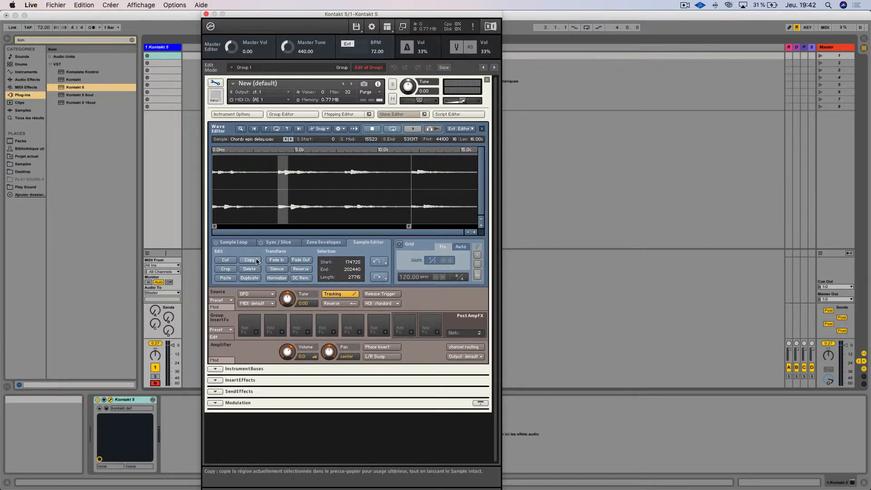
{"action": "left_click_drag", "start_coordinate": [339, 178], "coordinate": [326, 179]}
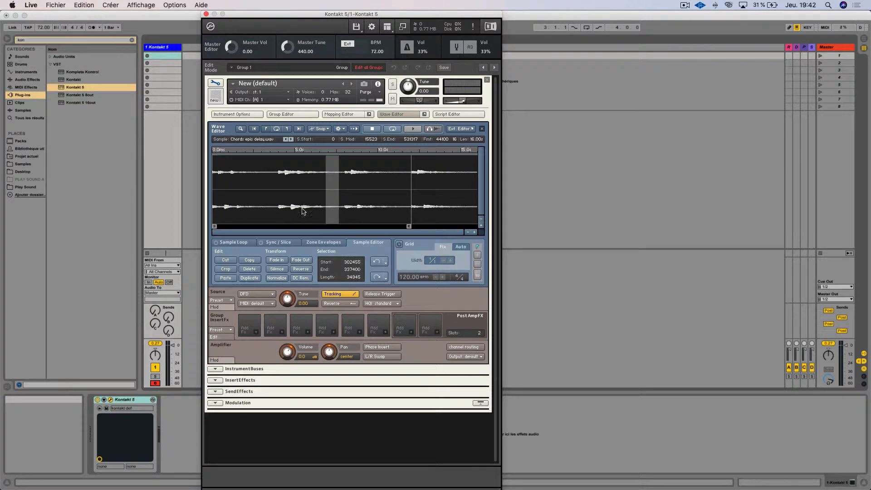
{"action": "left_click", "coordinate": [243, 270]}
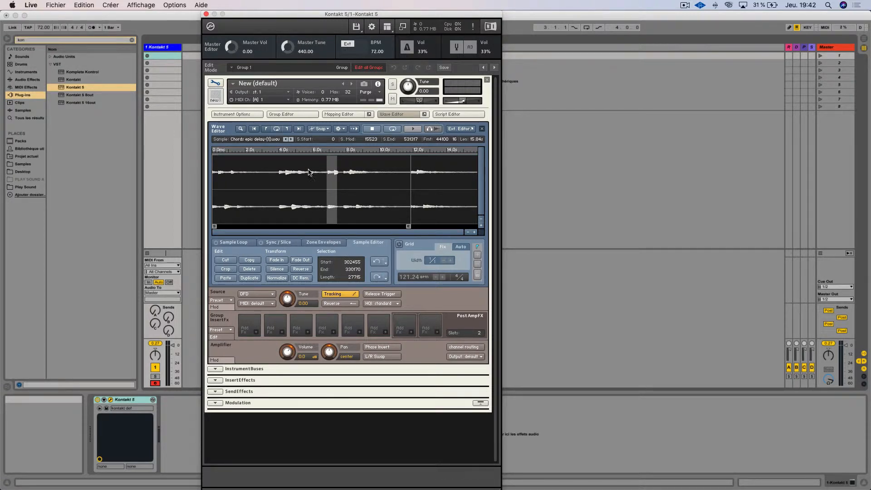
{"action": "left_click", "coordinate": [232, 271]}
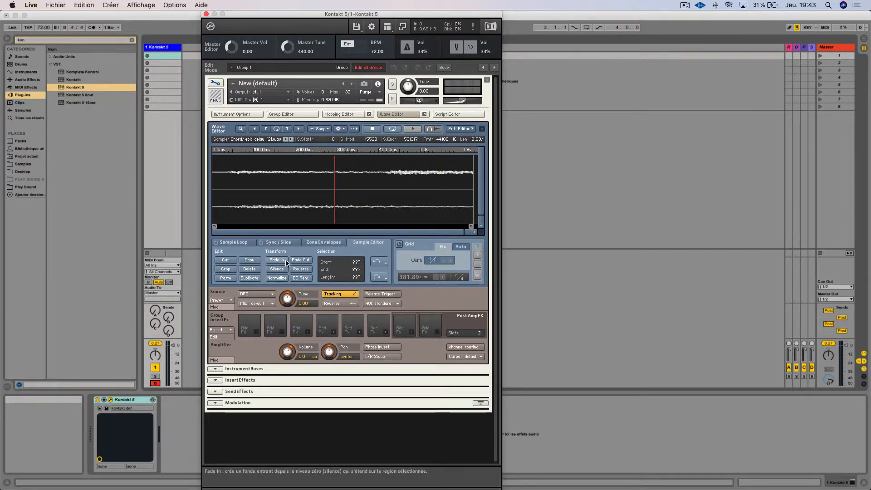
Step: Select the region from 1728 to 10608 and apply Fade In, Fade Out and Reverse to it
{"action": "left_click_drag", "start_coordinate": [311, 183], "coordinate": [228, 195]}
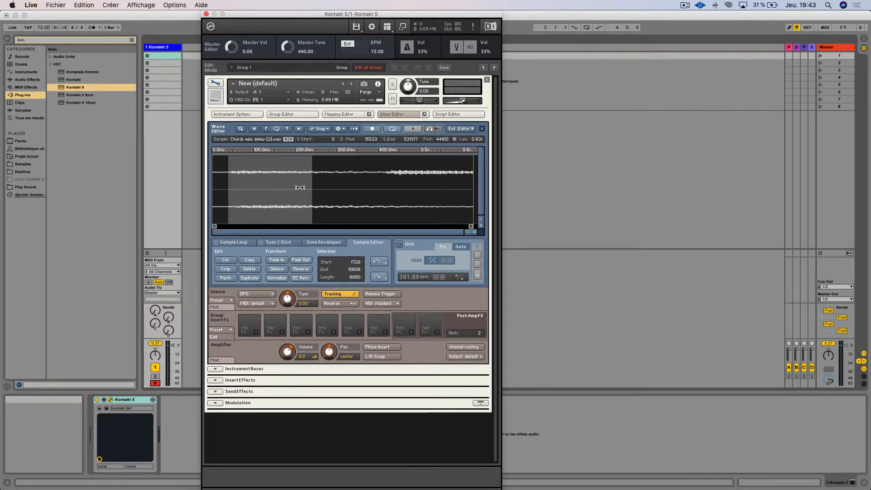
{"action": "left_click", "coordinate": [273, 260]}
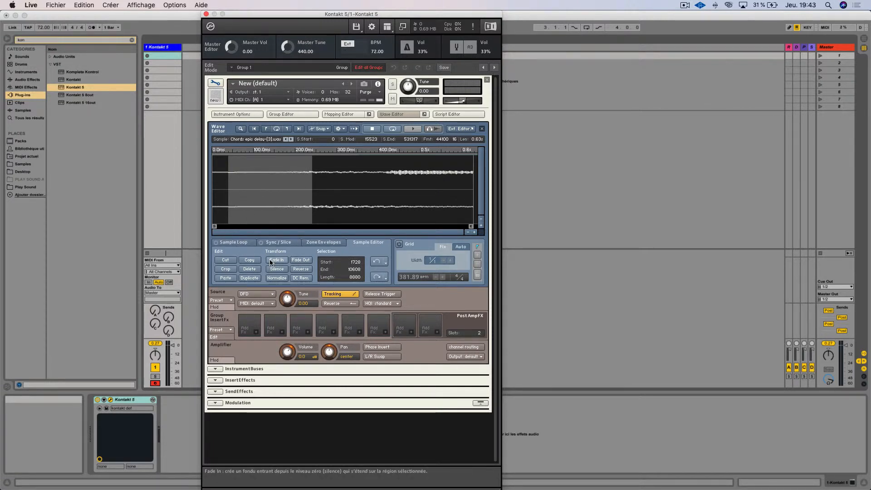
{"action": "left_click", "coordinate": [298, 261]}
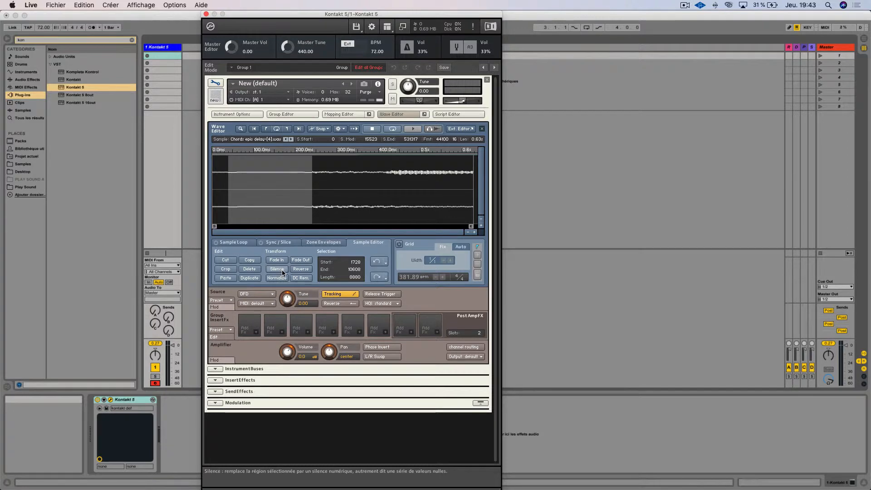
{"action": "left_click", "coordinate": [302, 271]}
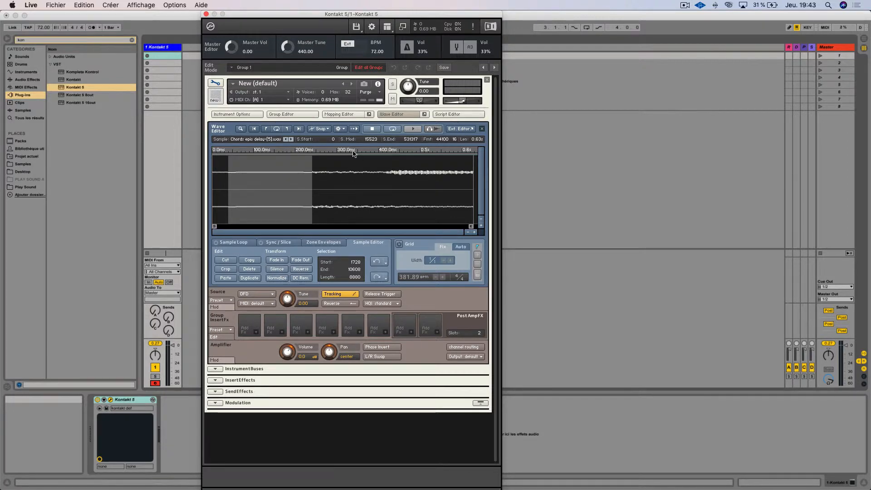
Step: Reverse the region from 14976 to 20208, and select the region from 10512 to 22848
{"action": "left_click_drag", "start_coordinate": [353, 178], "coordinate": [402, 178]}
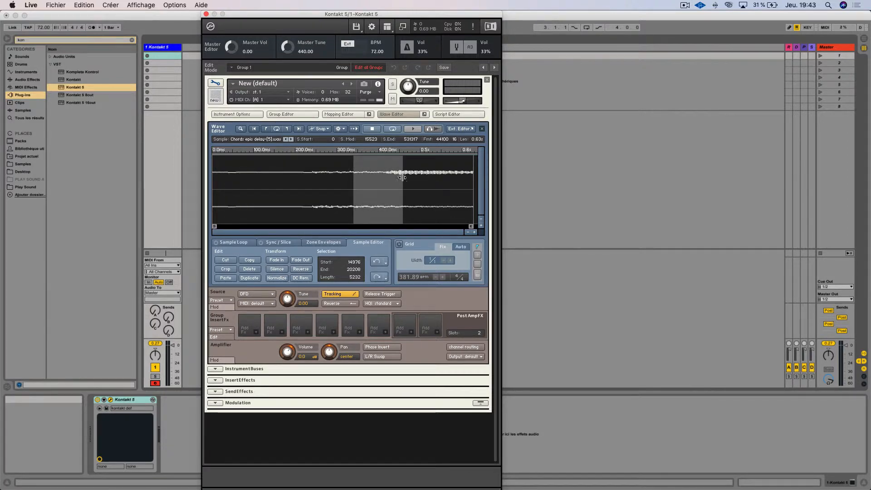
{"action": "left_click", "coordinate": [301, 269]}
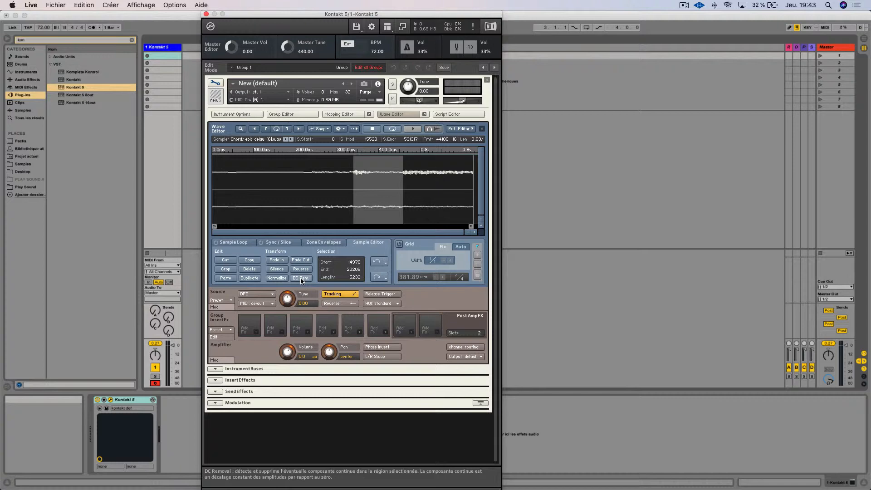
{"action": "left_click_drag", "start_coordinate": [311, 195], "coordinate": [427, 196]}
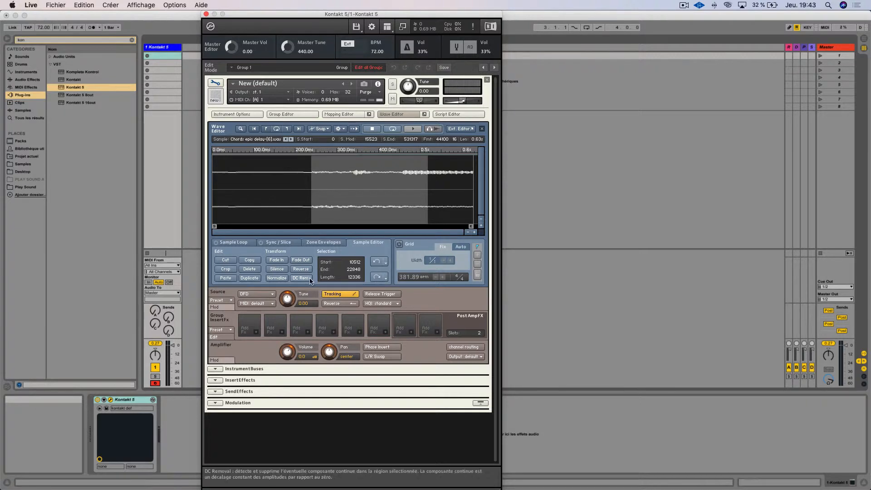
Step: Undo all the reverse, fade, crop and paste edits to restore the original Chords epic delay.wav sample
{"action": "left_click", "coordinate": [376, 262]}
{"action": "left_click", "coordinate": [377, 262]}
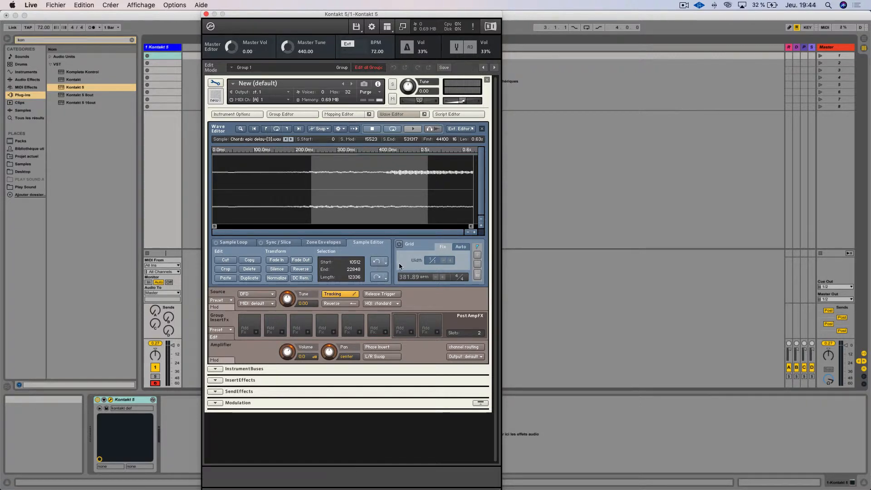
{"action": "left_click", "coordinate": [385, 263]}
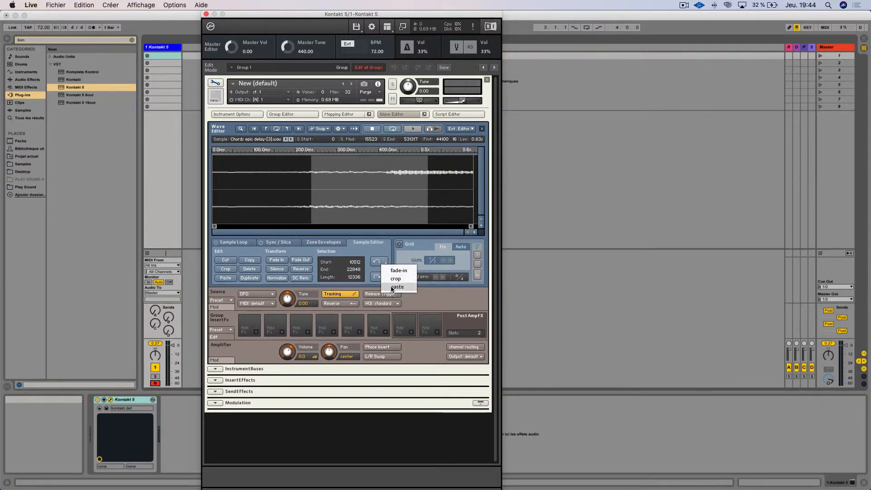
{"action": "left_click", "coordinate": [377, 261]}
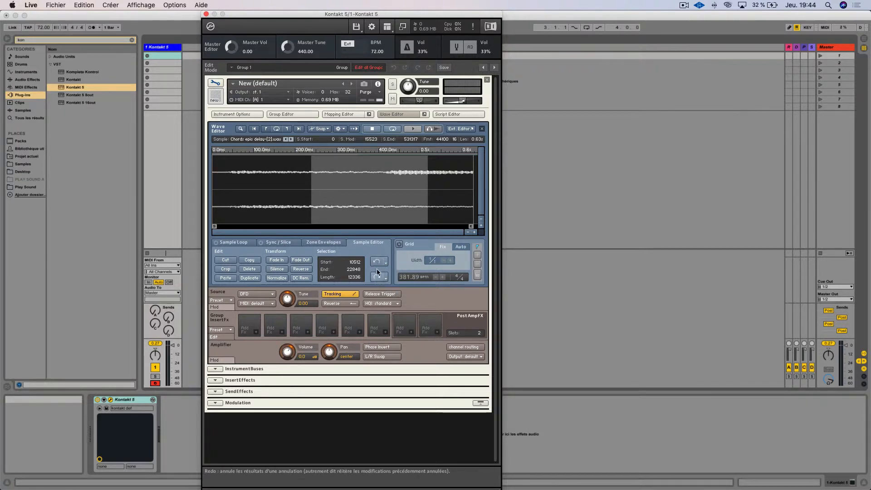
{"action": "left_click", "coordinate": [376, 262]}
{"action": "left_click", "coordinate": [385, 263]}
{"action": "left_click", "coordinate": [393, 271]}
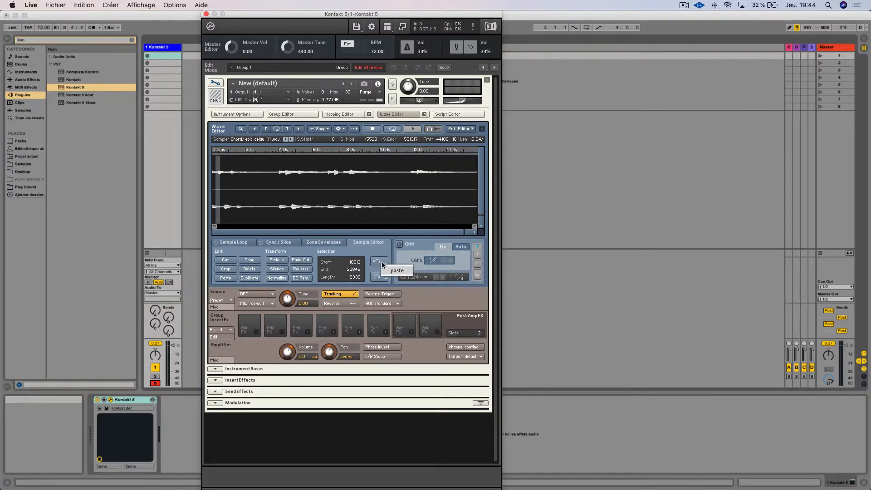
{"action": "left_click", "coordinate": [385, 263]}
{"action": "left_click", "coordinate": [385, 264]}
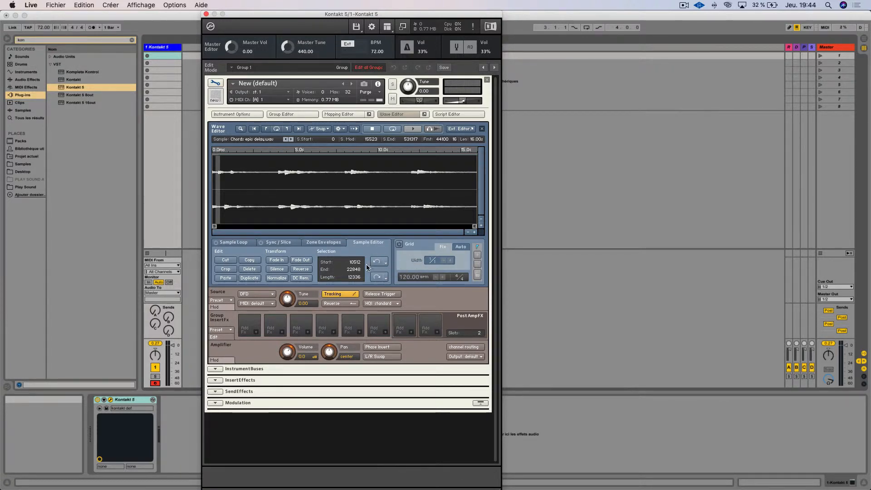
Step: Adjust the selected region of the sample to start at 35208 and end at 89174
{"action": "mouse_move", "coordinate": [356, 262]}
{"action": "left_mouse_down"}
{"action": "mouse_move", "coordinate": [389, 178]}
{"action": "mouse_move", "coordinate": [390, 208]}
{"action": "mouse_move", "coordinate": [359, 265]}
{"action": "mouse_move", "coordinate": [366, 233]}
{"action": "mouse_move", "coordinate": [356, 272]}
{"action": "left_mouse_up"}
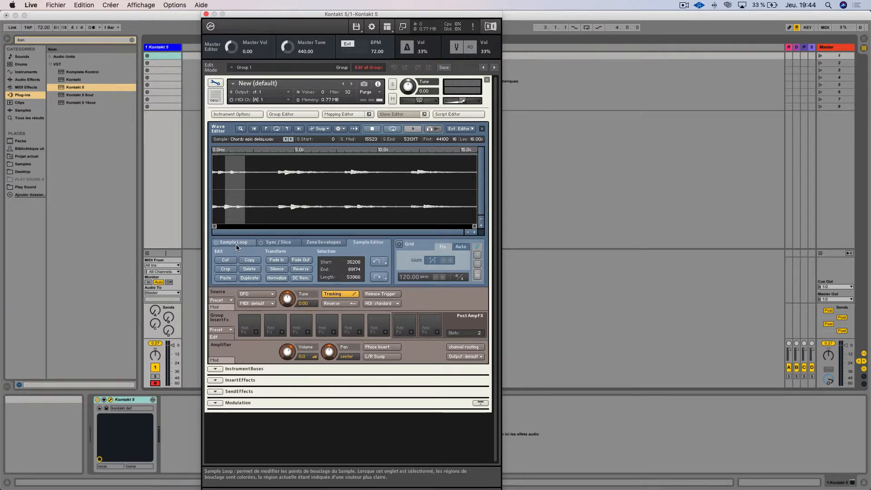
Step: Enable sample loops 1 through 5 in turn, leaving loop 5 current for editing
{"action": "left_click", "coordinate": [236, 244]}
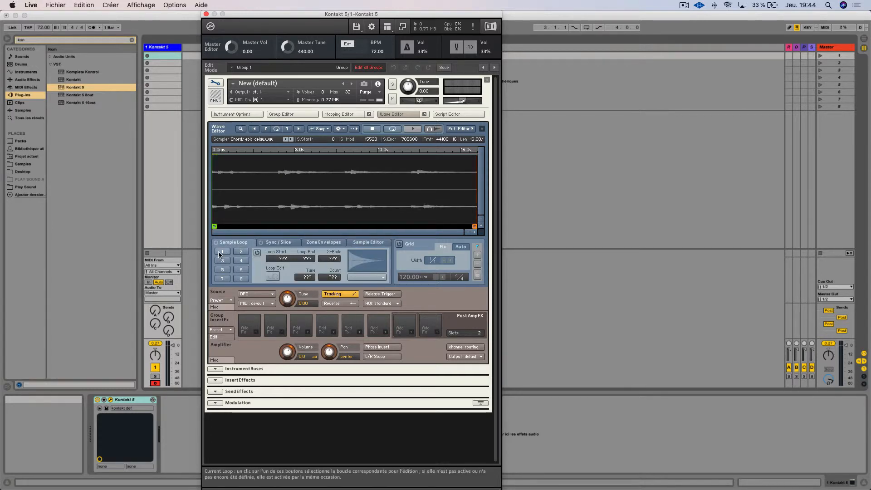
{"action": "left_click", "coordinate": [221, 252]}
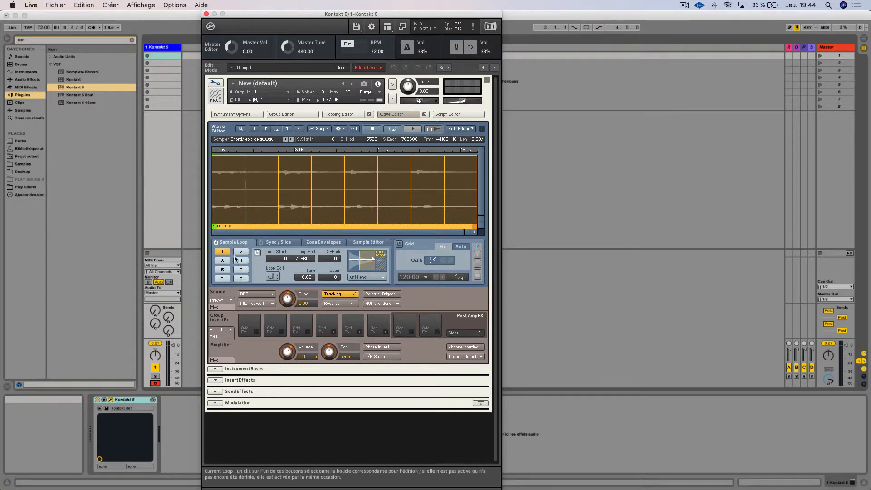
{"action": "left_click", "coordinate": [240, 252]}
{"action": "left_click", "coordinate": [224, 262]}
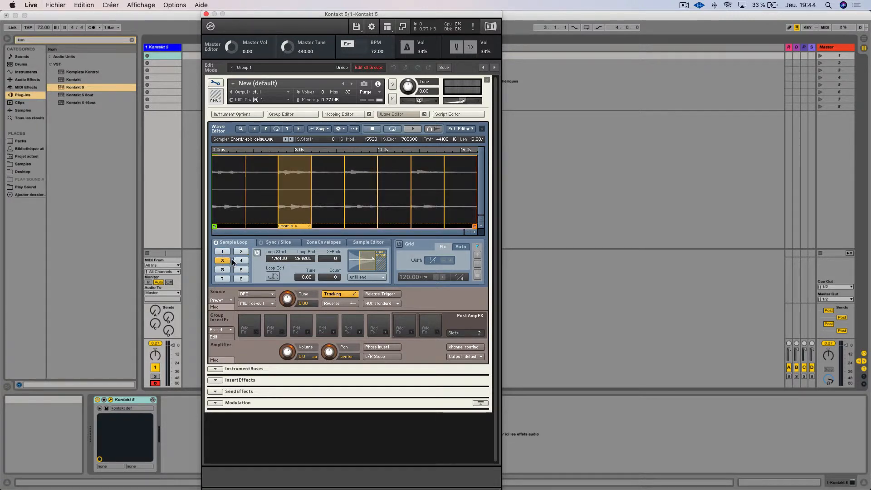
{"action": "left_click", "coordinate": [241, 261]}
{"action": "left_click", "coordinate": [223, 269]}
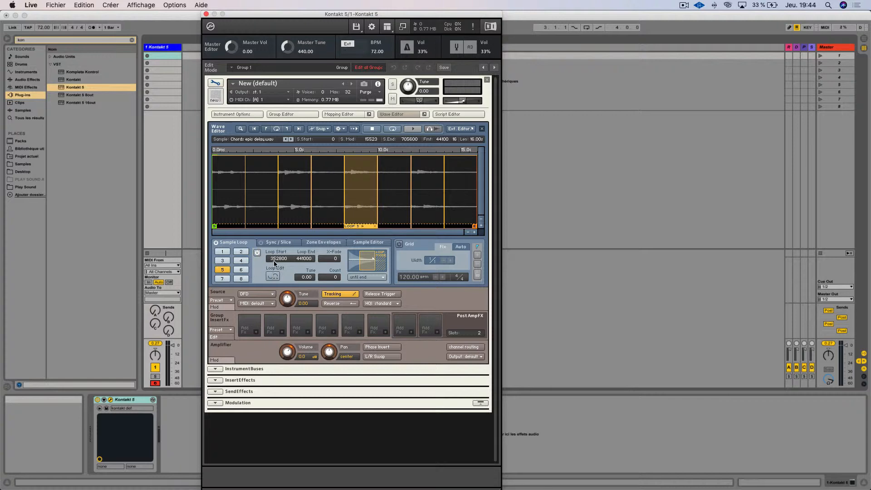
Step: Set loop 5's start to 321048, its end to 455112, its crossfade to 9101 and its tune to 0.02
{"action": "left_click_drag", "start_coordinate": [277, 258], "coordinate": [316, 238]}
{"action": "left_click_drag", "start_coordinate": [314, 257], "coordinate": [318, 268]}
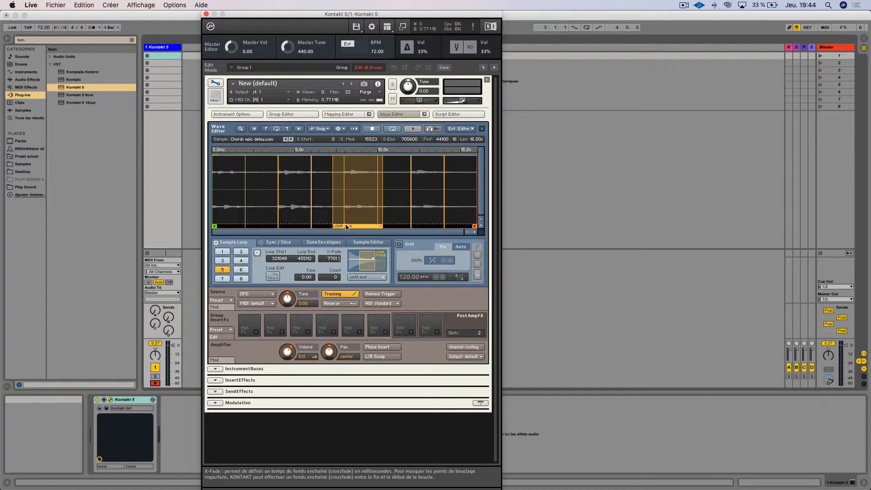
{"action": "left_click_drag", "start_coordinate": [333, 262], "coordinate": [330, 257]}
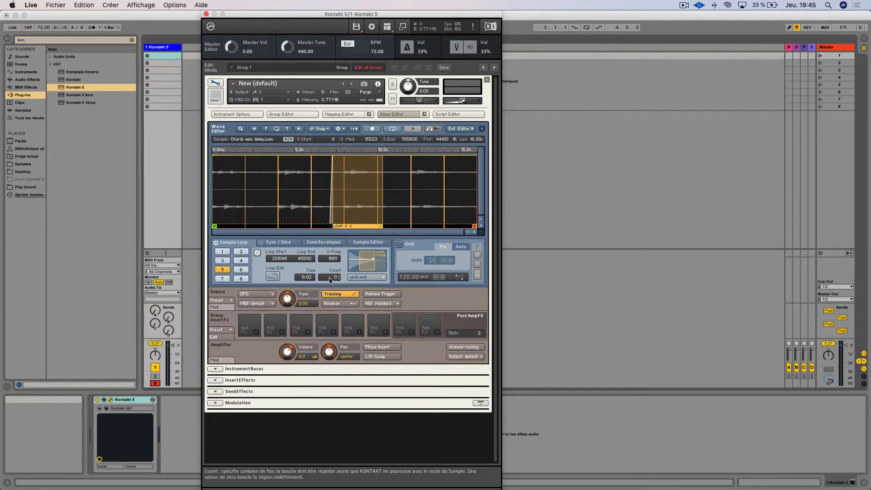
Step: Fine-tune loop 5's seam in the Loop Edit view, setting its start to 322156 and end to 453424, and return to the full waveform
{"action": "left_click", "coordinate": [272, 277]}
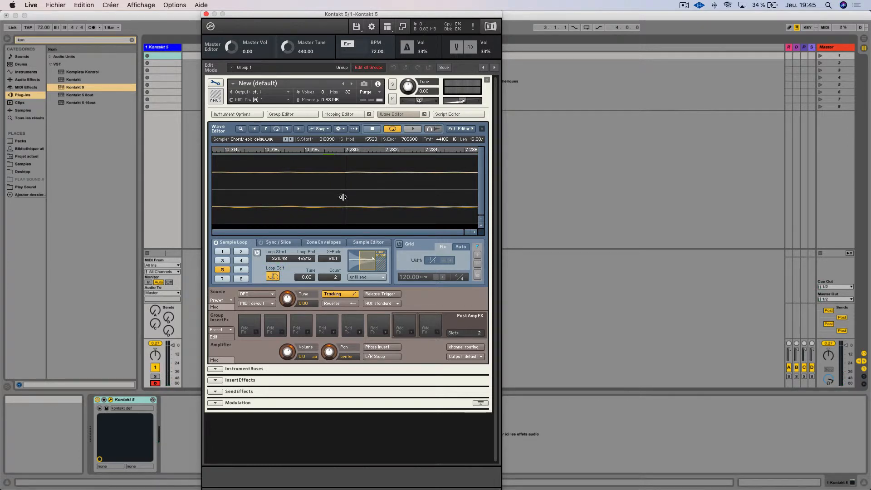
{"action": "left_click_drag", "start_coordinate": [343, 197], "coordinate": [389, 168]}
{"action": "left_click_drag", "start_coordinate": [339, 190], "coordinate": [311, 222]}
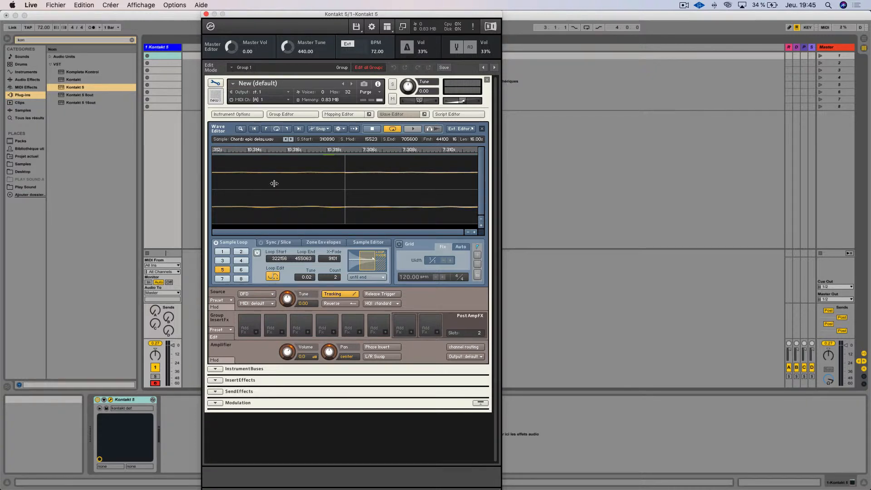
{"action": "left_click_drag", "start_coordinate": [272, 185], "coordinate": [325, 186]}
{"action": "left_click", "coordinate": [273, 276]}
Step: Play the sample with loop 5 in until end mode, and again with its mode set to until end <->
{"action": "left_click", "coordinate": [380, 276]}
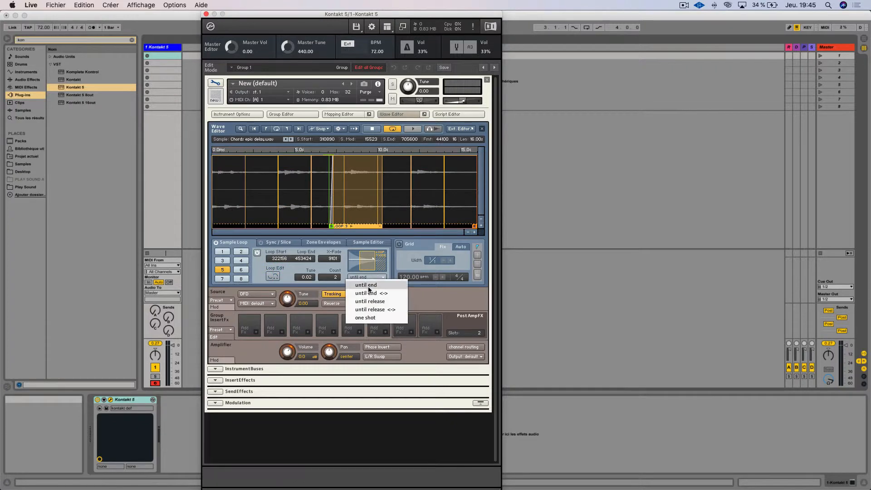
{"action": "left_click", "coordinate": [373, 271]}
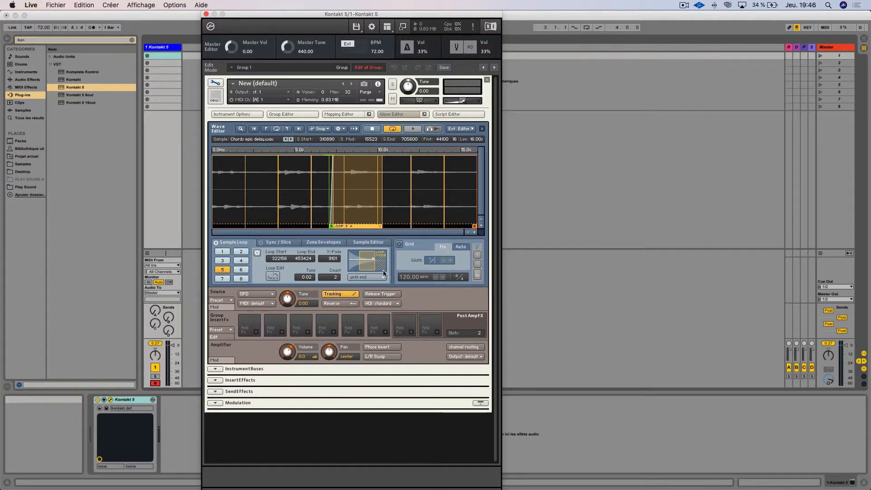
{"action": "left_click", "coordinate": [410, 129]}
{"action": "left_click", "coordinate": [369, 276]}
{"action": "left_click", "coordinate": [369, 292]}
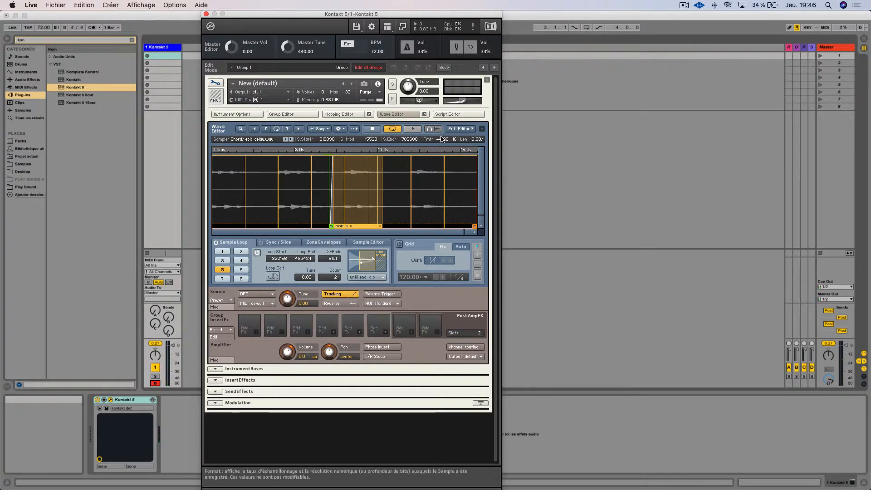
{"action": "left_click", "coordinate": [417, 130]}
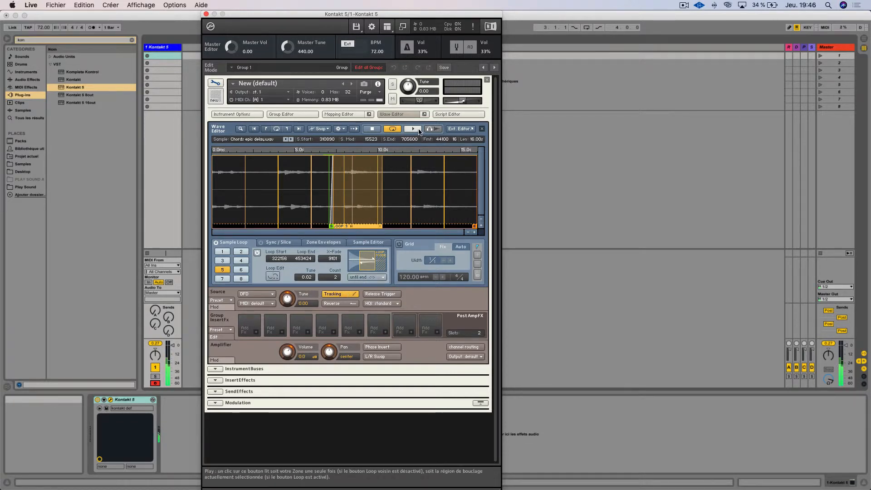
Step: Set loop 5's mode to until release and play the sample
{"action": "left_click", "coordinate": [367, 277]}
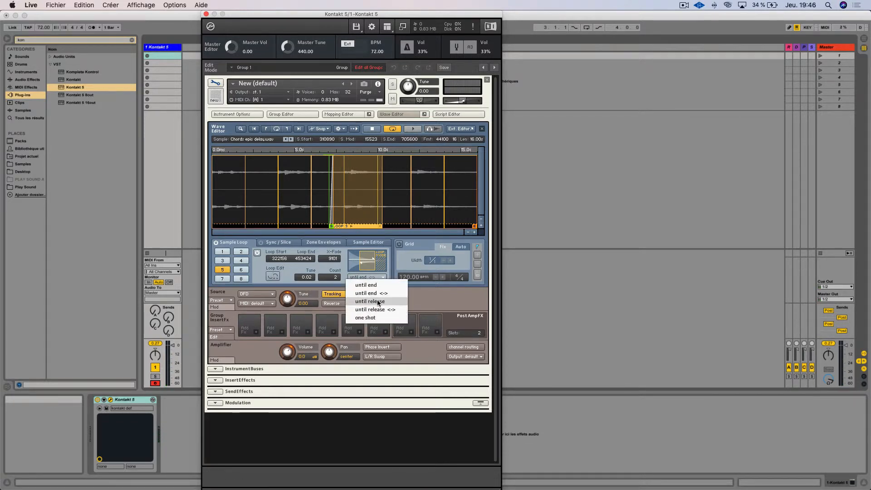
{"action": "left_click", "coordinate": [378, 301]}
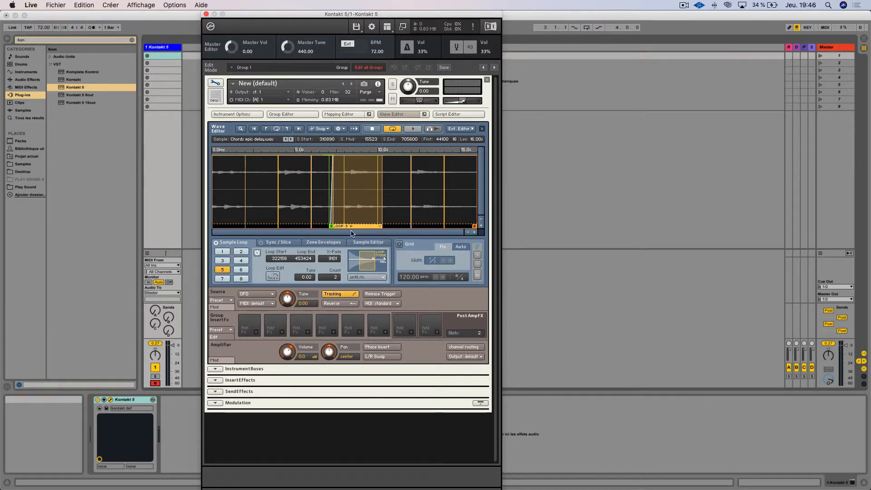
{"action": "left_click", "coordinate": [410, 130]}
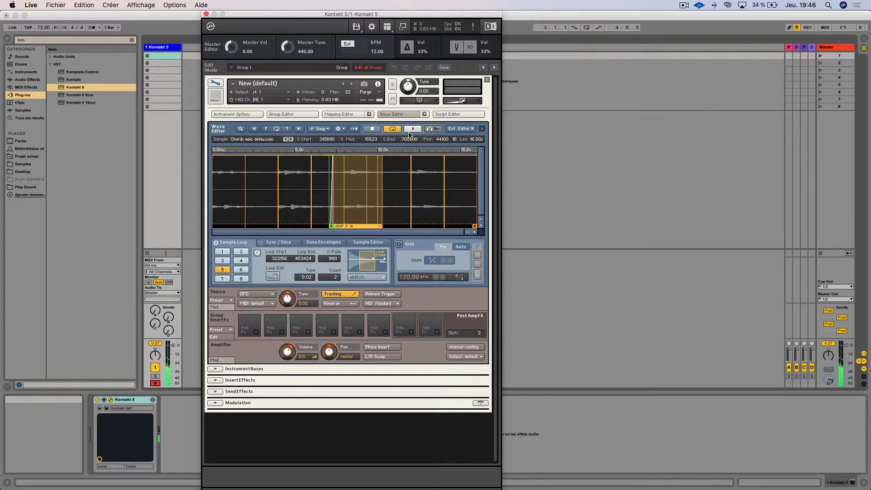
{"action": "left_click", "coordinate": [410, 129]}
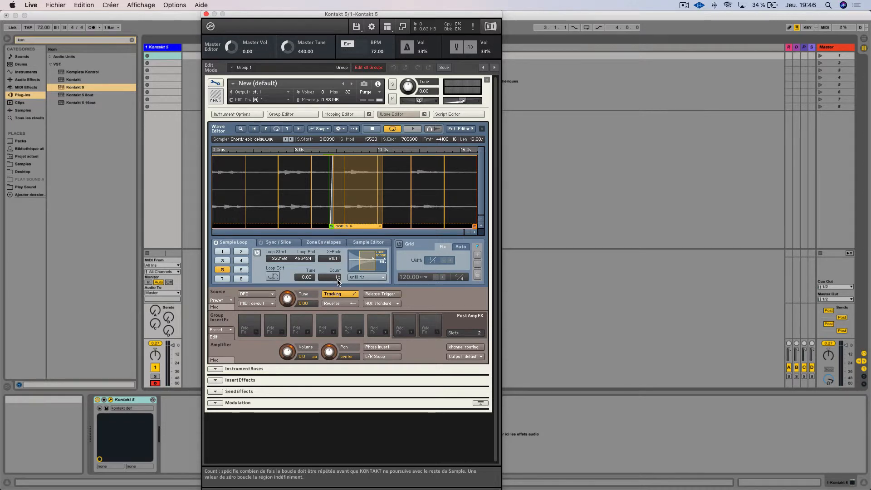
Step: Set loop 5's count to 5 and its mode to until release <->, playing the sample after each change
{"action": "left_click_drag", "start_coordinate": [340, 280], "coordinate": [344, 272]}
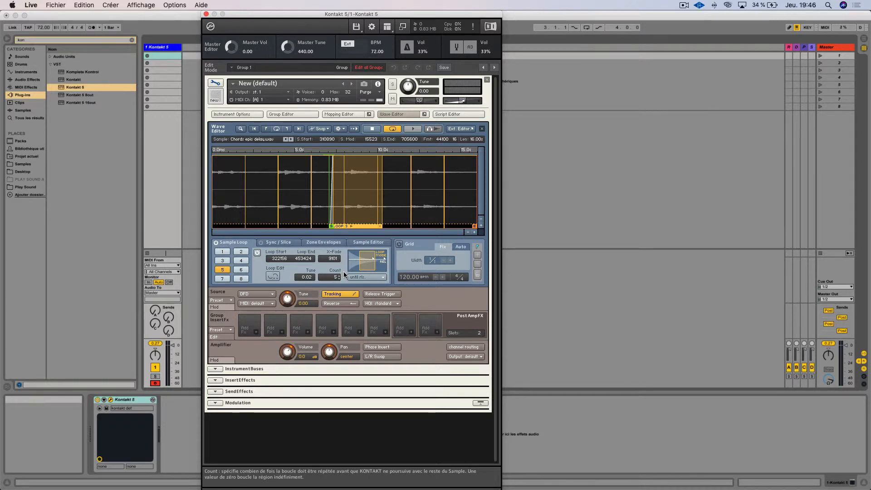
{"action": "left_click", "coordinate": [413, 129]}
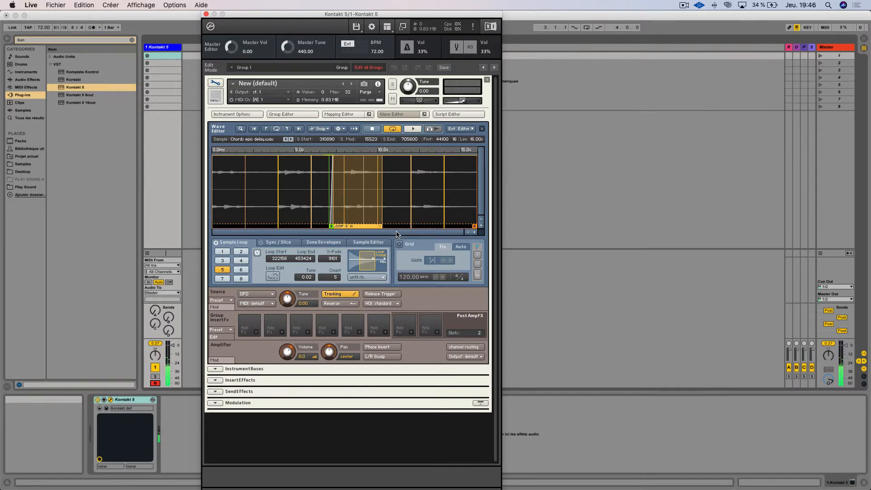
{"action": "left_click", "coordinate": [370, 276]}
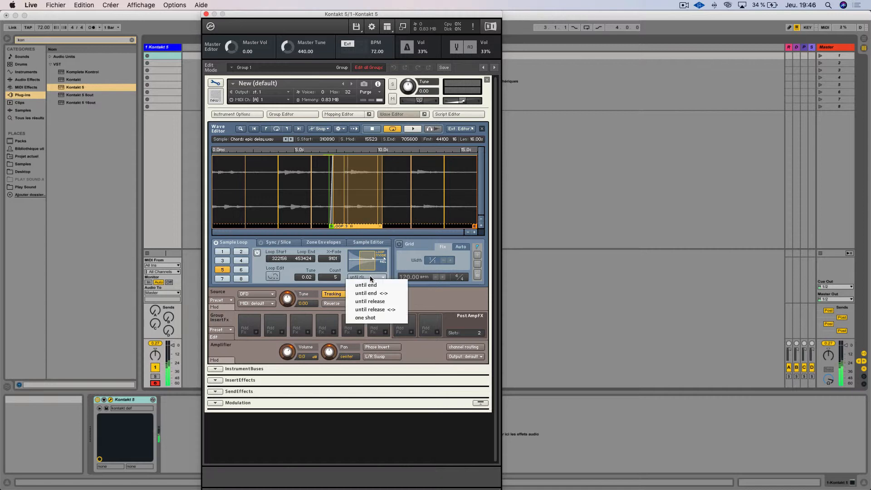
{"action": "left_click", "coordinate": [374, 309]}
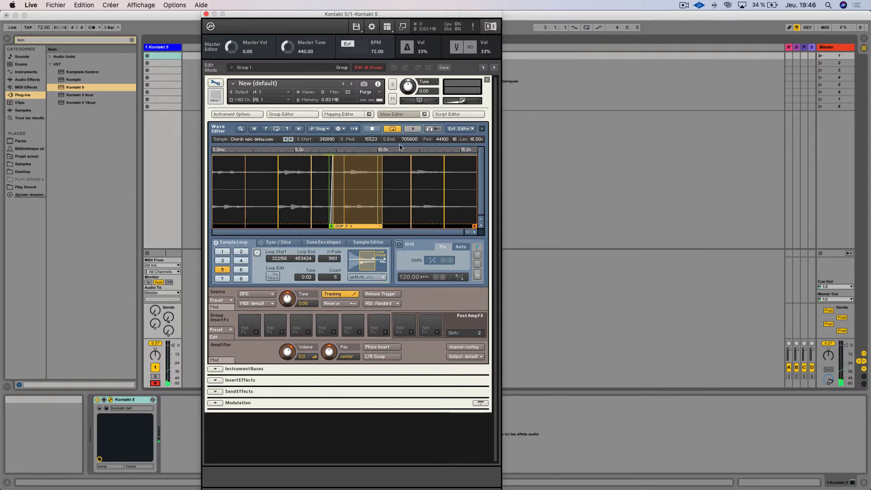
{"action": "left_click", "coordinate": [412, 129]}
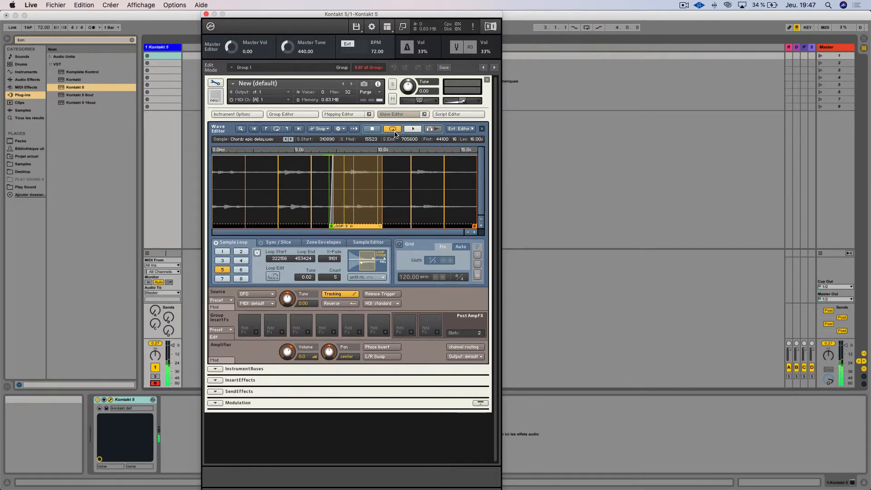
Step: Set loop 5's mode to one shot and move the sample start marker back to 0
{"action": "left_click", "coordinate": [379, 277]}
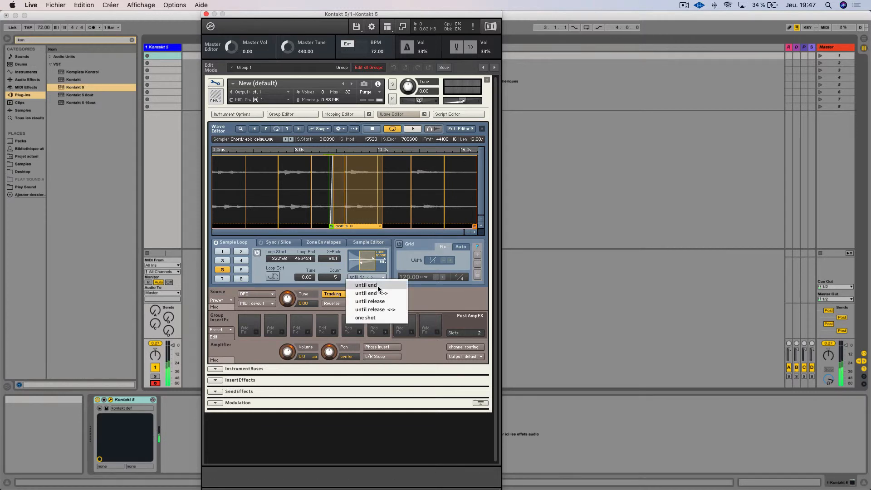
{"action": "left_click", "coordinate": [379, 321]}
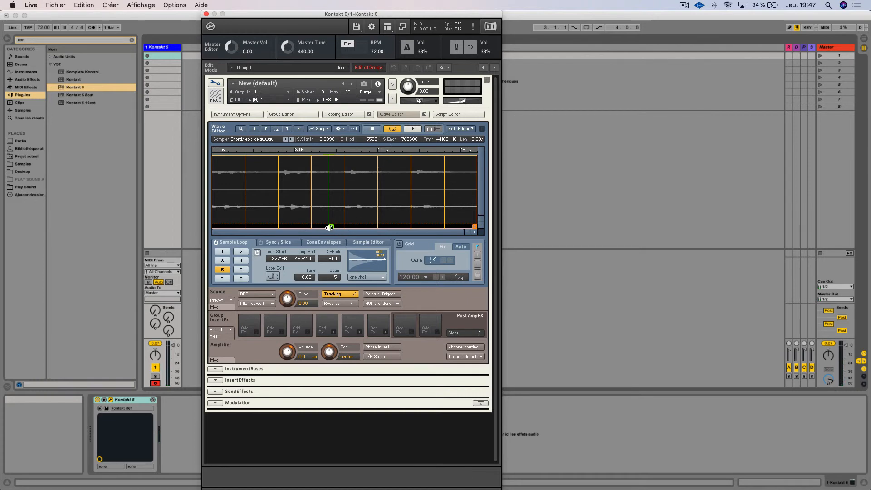
{"action": "left_click_drag", "start_coordinate": [328, 226], "coordinate": [184, 225]}
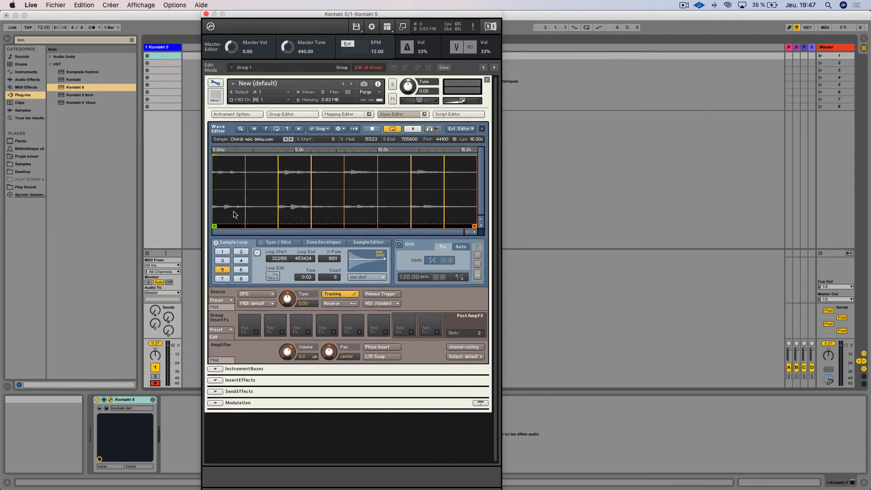